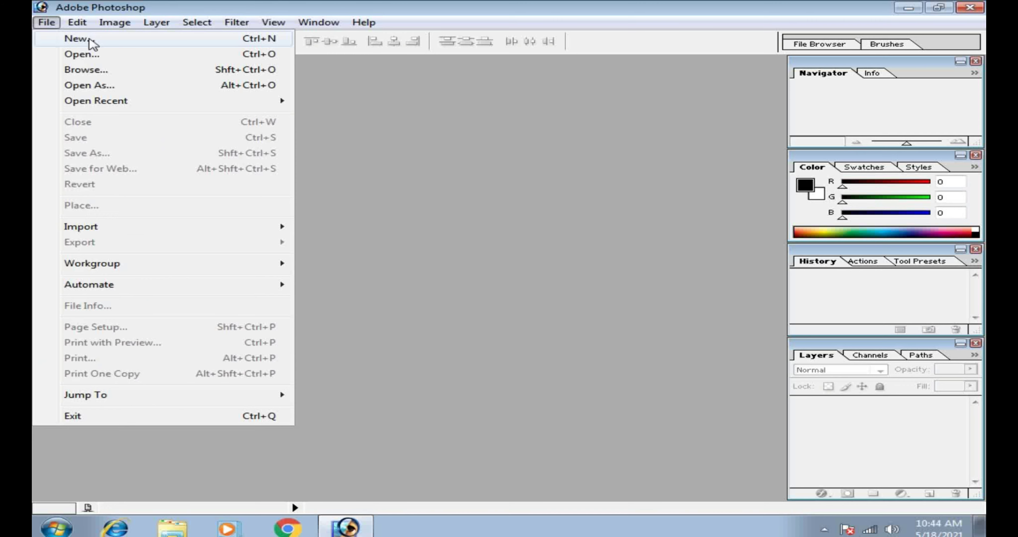
- Start a new document, enter its name, and choose the A4 preset size
{"action": "left_click", "coordinate": [91, 41]}
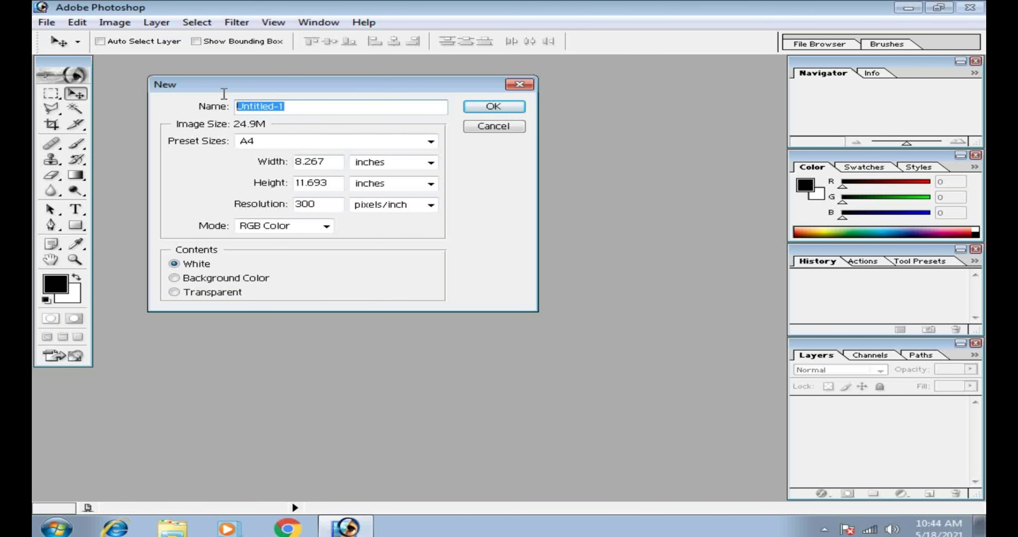
{"action": "type", "text": "amin"}
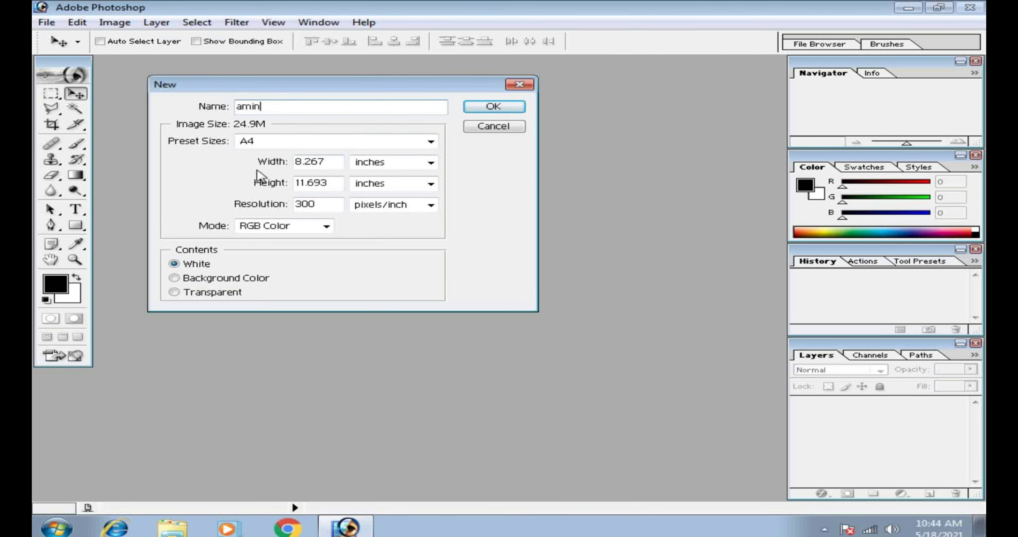
{"action": "left_click", "coordinate": [336, 141]}
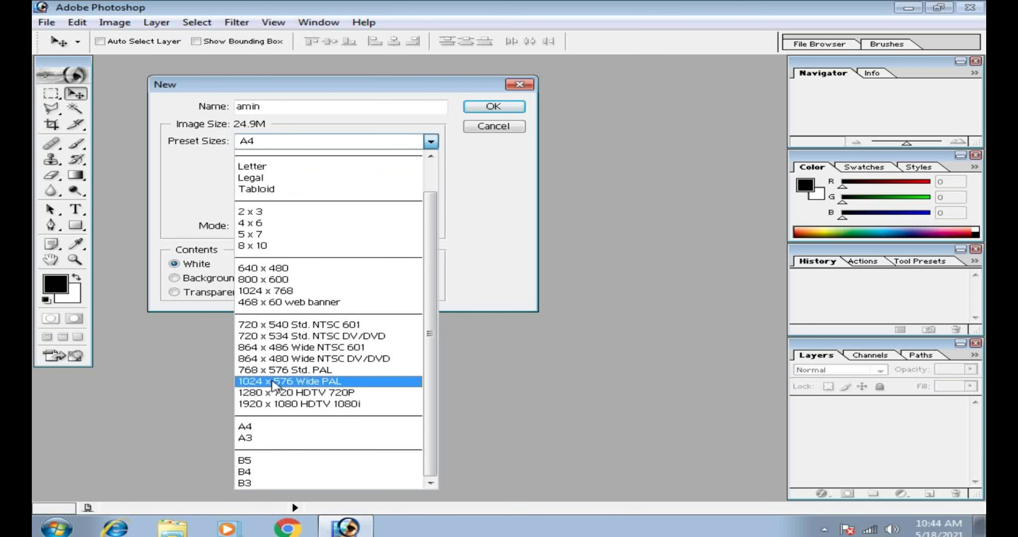
{"action": "left_click", "coordinate": [268, 425]}
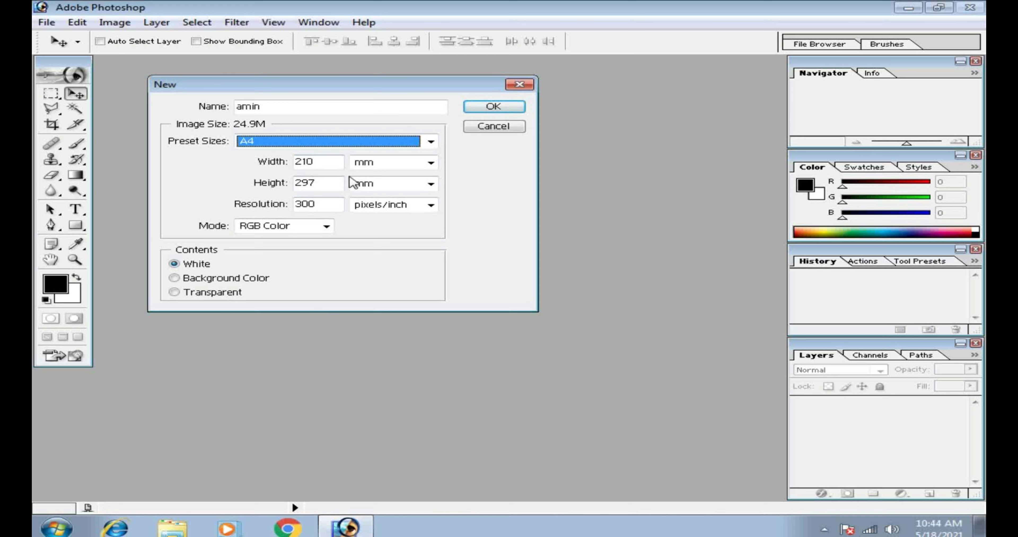
- Set both the width and height units of the new document to inches
{"action": "left_click", "coordinate": [429, 163]}
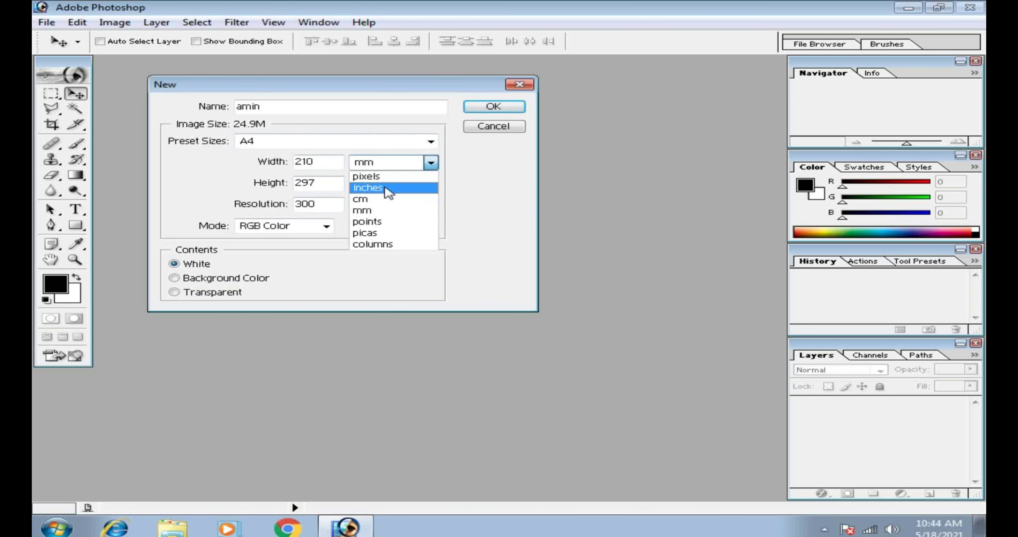
{"action": "left_click", "coordinate": [385, 188]}
{"action": "left_click", "coordinate": [430, 185]}
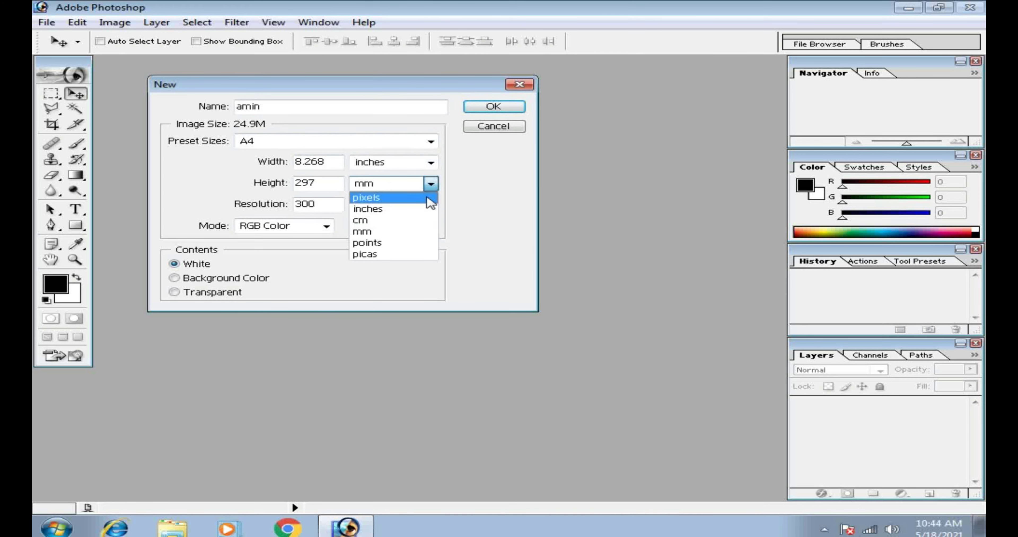
{"action": "left_click", "coordinate": [404, 210]}
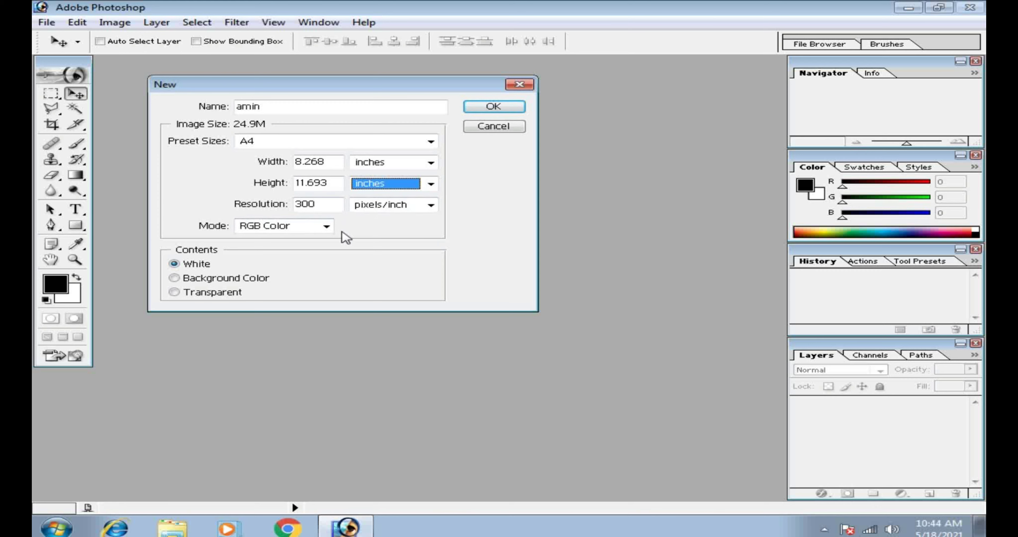
- Create the document with RGB Color mode and white contents, and move its window toward the middle of the workspace
{"action": "left_click", "coordinate": [329, 228]}
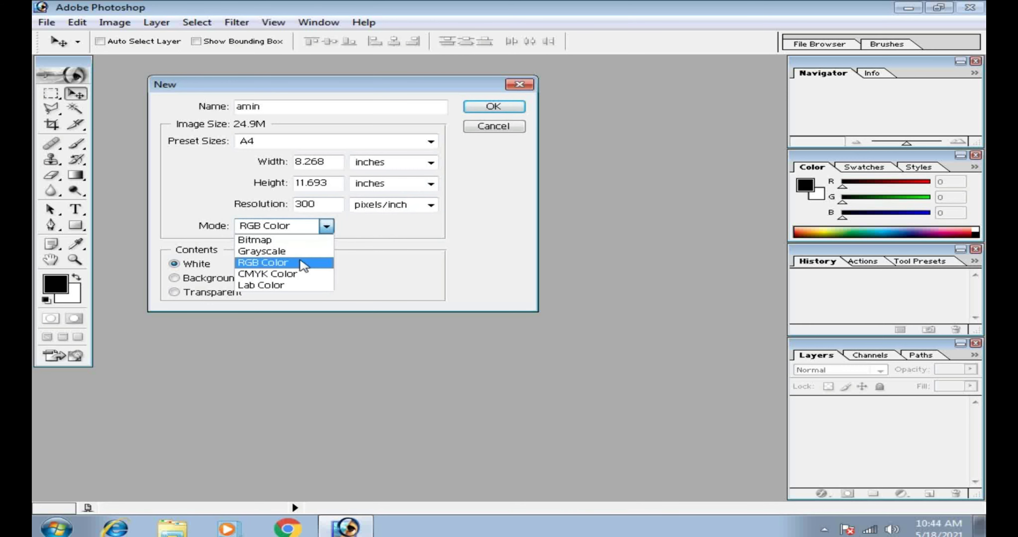
{"action": "left_click", "coordinate": [303, 263]}
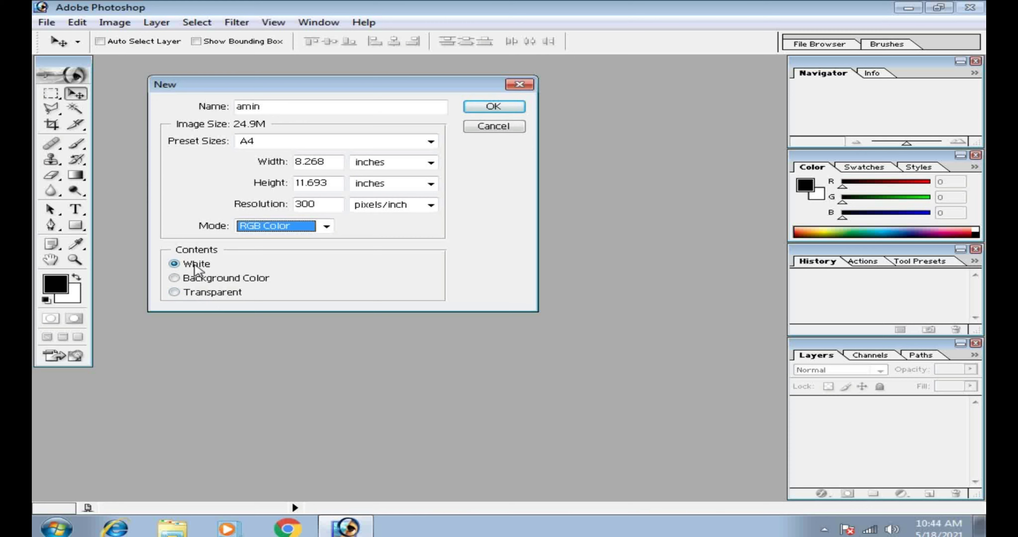
{"action": "left_click", "coordinate": [196, 269]}
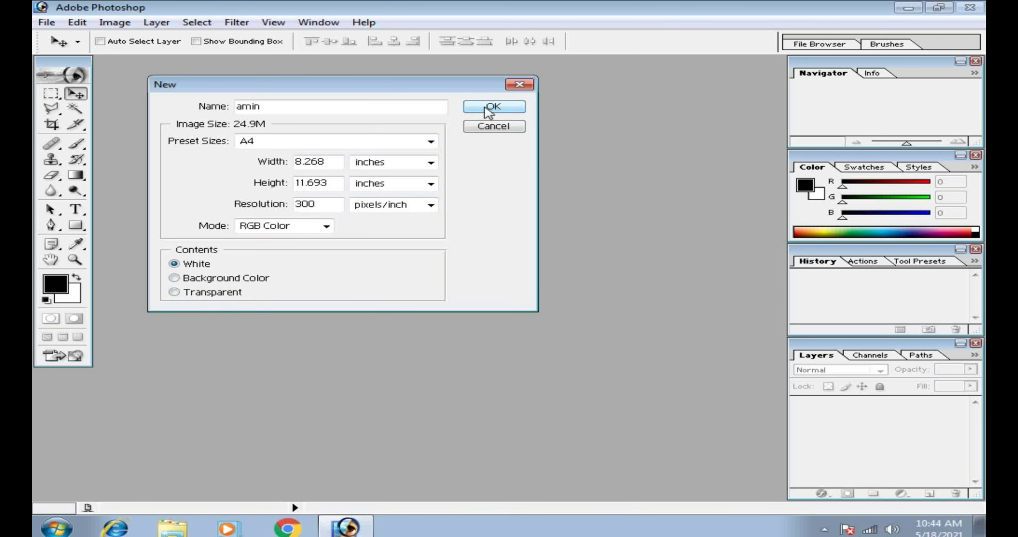
{"action": "left_click", "coordinate": [489, 109]}
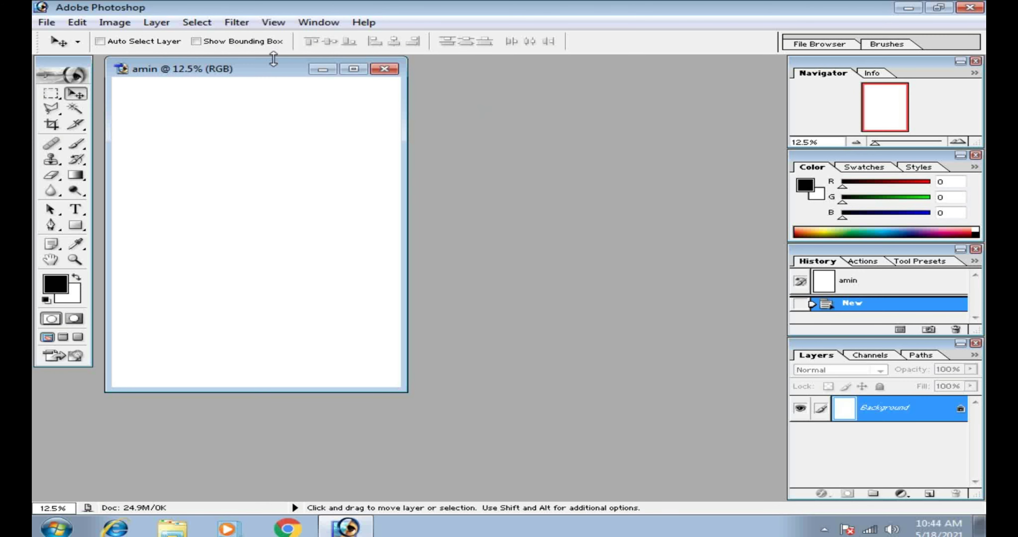
{"action": "left_click_drag", "start_coordinate": [274, 70], "coordinate": [458, 114]}
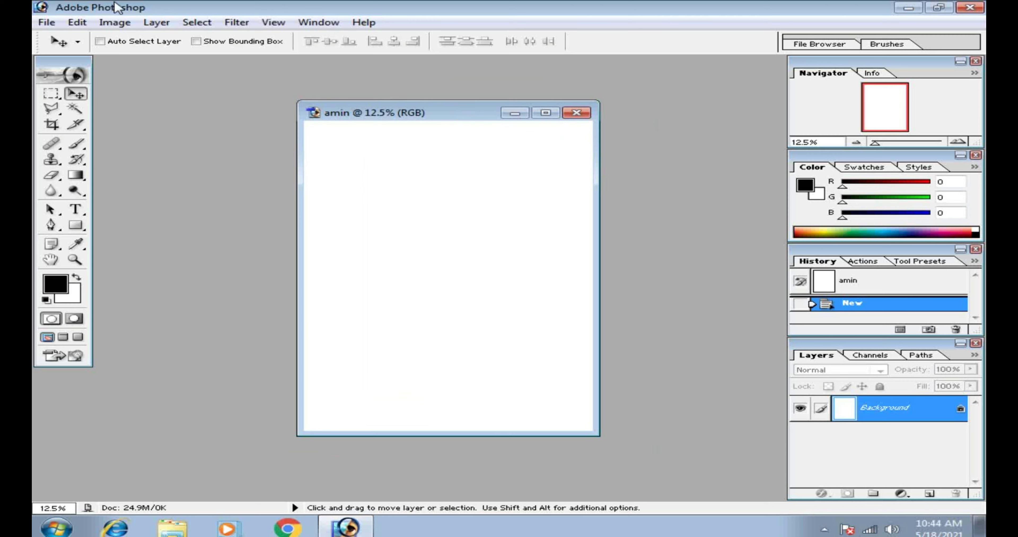
- Open the JPEG image 01 from My Documents
{"action": "left_click", "coordinate": [46, 23]}
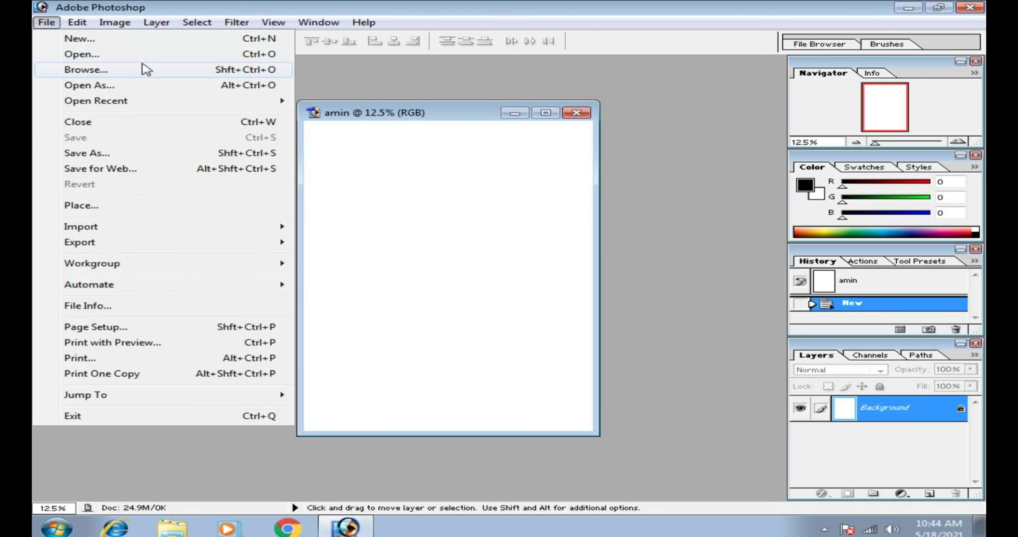
{"action": "left_click", "coordinate": [126, 61]}
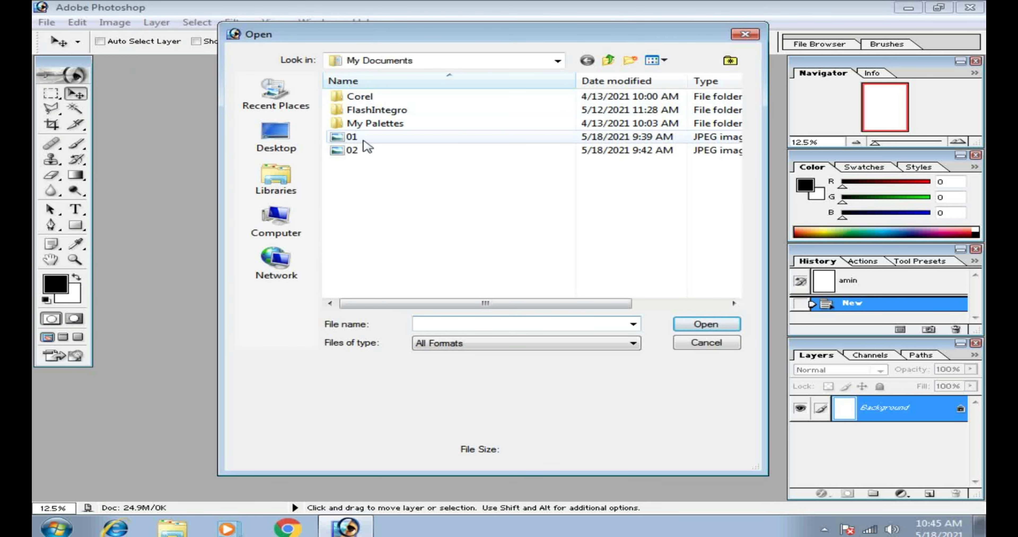
{"action": "left_click", "coordinate": [354, 137]}
{"action": "left_click", "coordinate": [695, 324]}
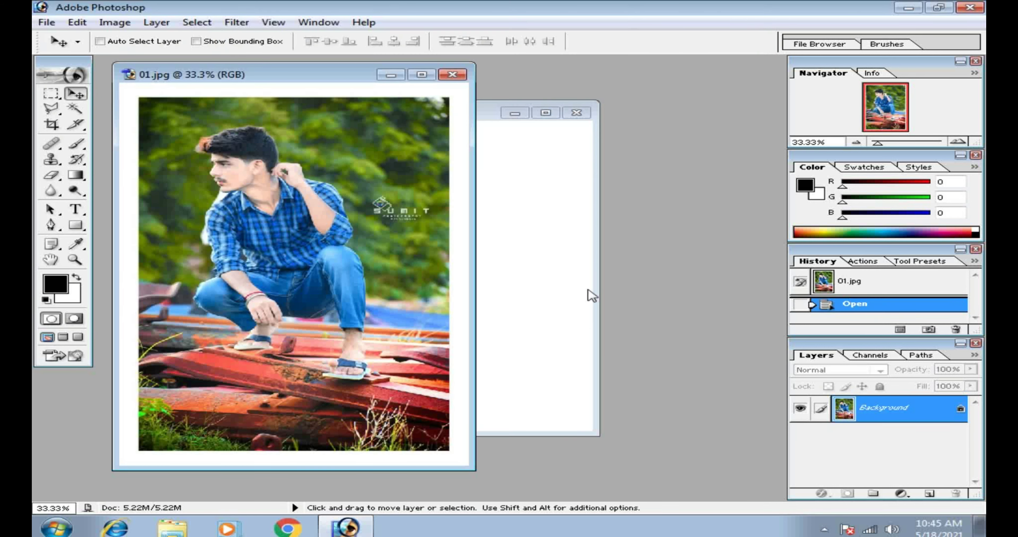
- Arrange the two document windows side by side and copy the 01.jpg photo into the blank A4 document as a layer
{"action": "left_click_drag", "start_coordinate": [324, 84], "coordinate": [676, 138]}
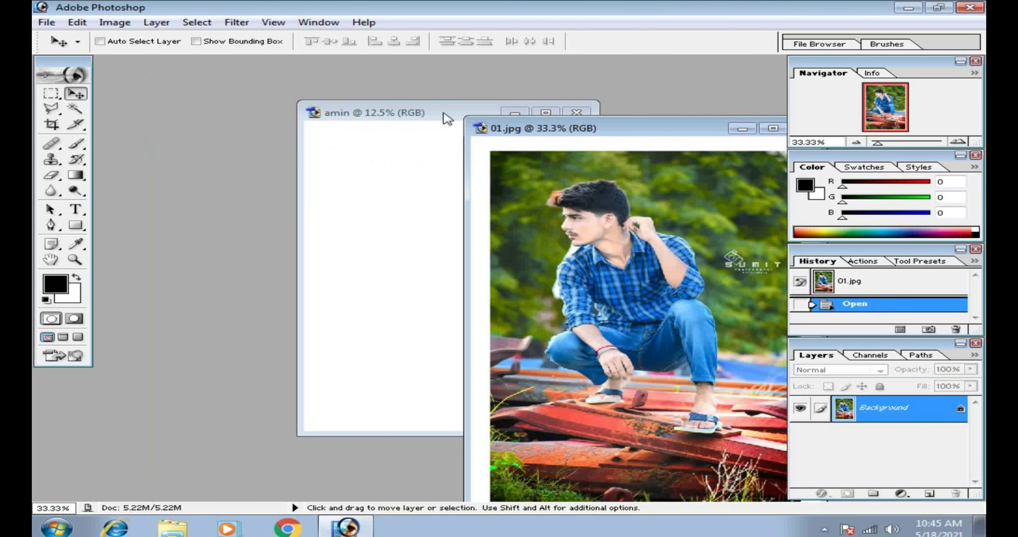
{"action": "left_click", "coordinate": [465, 113]}
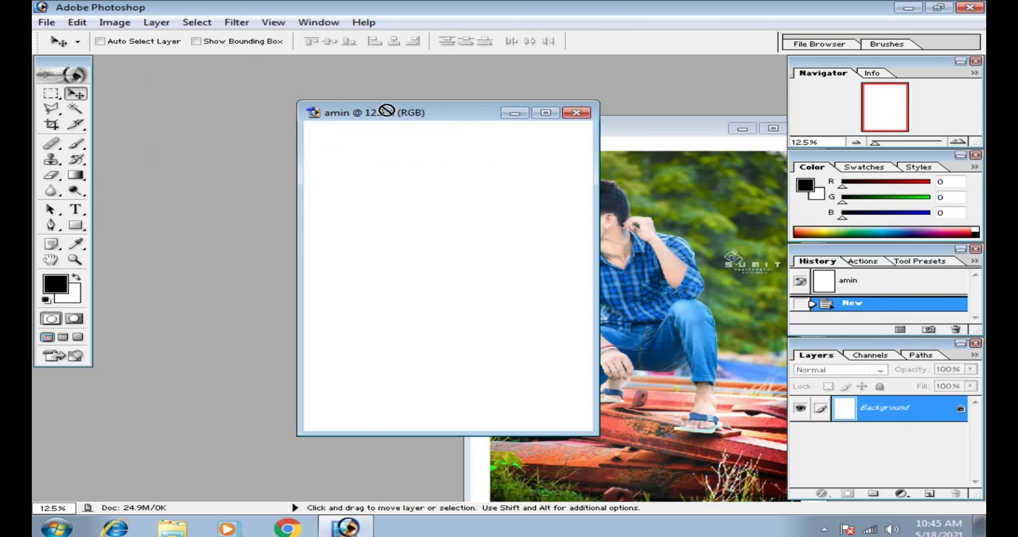
{"action": "left_click_drag", "start_coordinate": [421, 114], "coordinate": [265, 99]}
{"action": "left_click", "coordinate": [619, 235]}
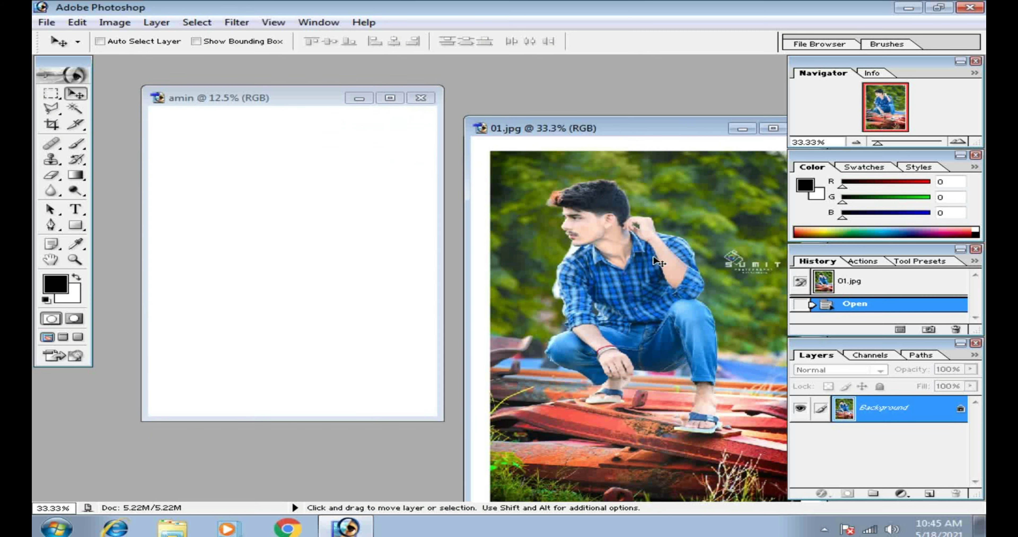
{"action": "left_click_drag", "start_coordinate": [659, 261], "coordinate": [314, 249]}
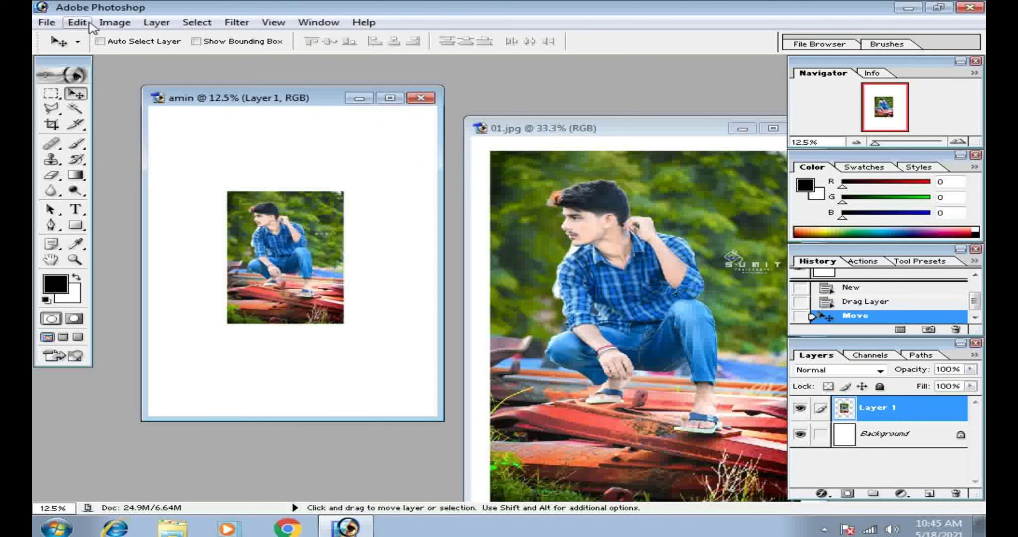
- Enlarge the photo layer proportionally to about 189% with Free Transform so it fills most of the A4 page
{"action": "left_click", "coordinate": [77, 22]}
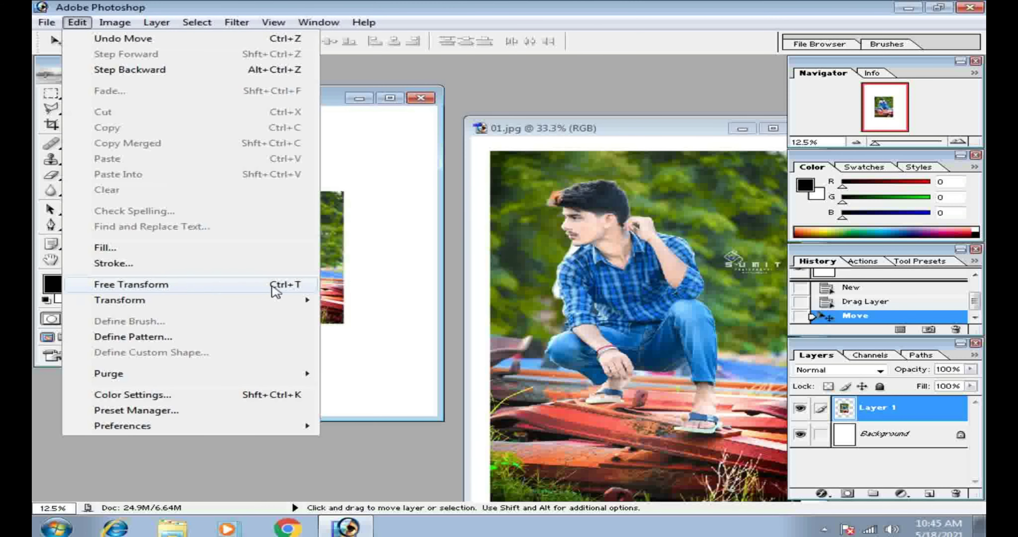
{"action": "left_click", "coordinate": [283, 285]}
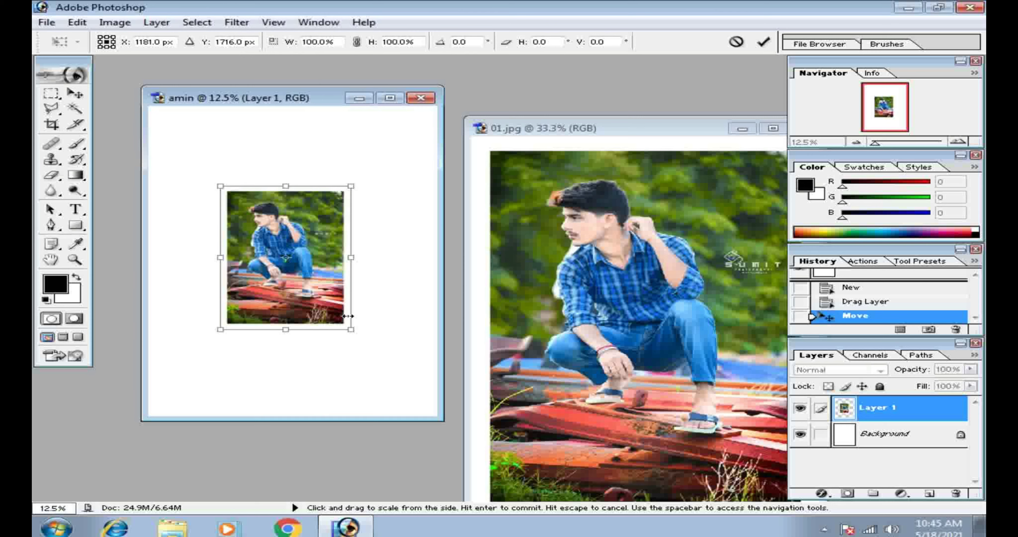
{"action": "left_click_drag", "start_coordinate": [347, 329], "coordinate": [404, 387]}
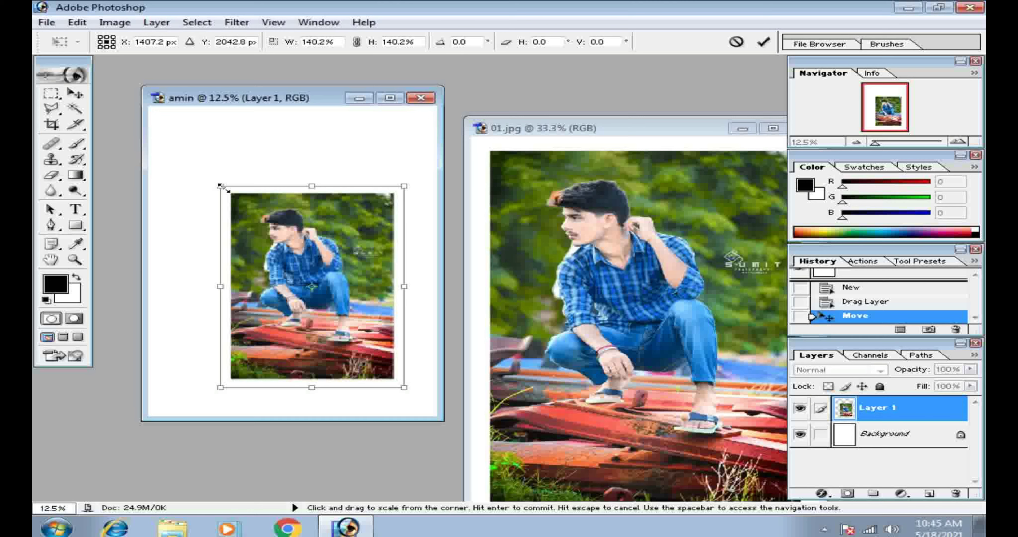
{"action": "left_click_drag", "start_coordinate": [220, 186], "coordinate": [168, 128]}
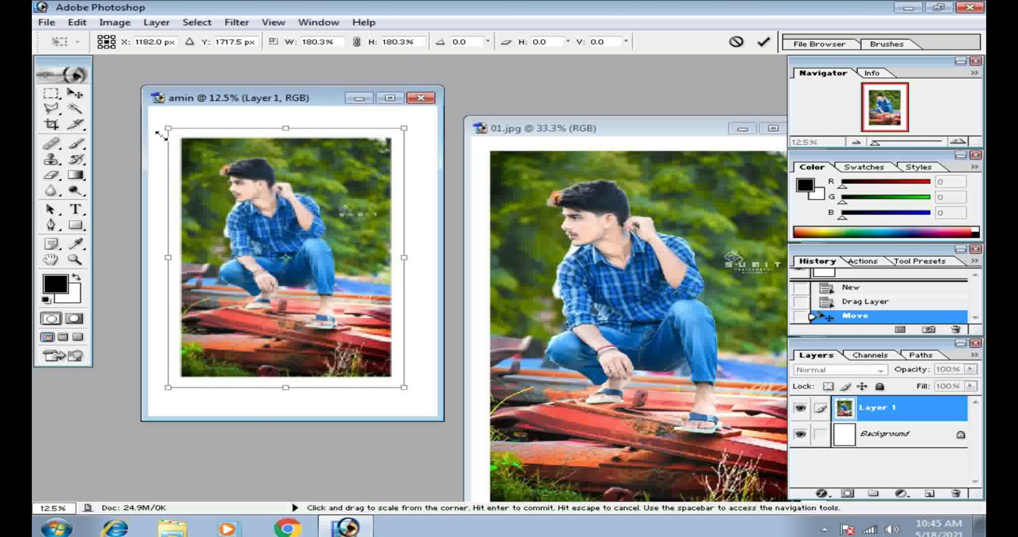
{"action": "left_click_drag", "start_coordinate": [400, 387], "coordinate": [411, 397]}
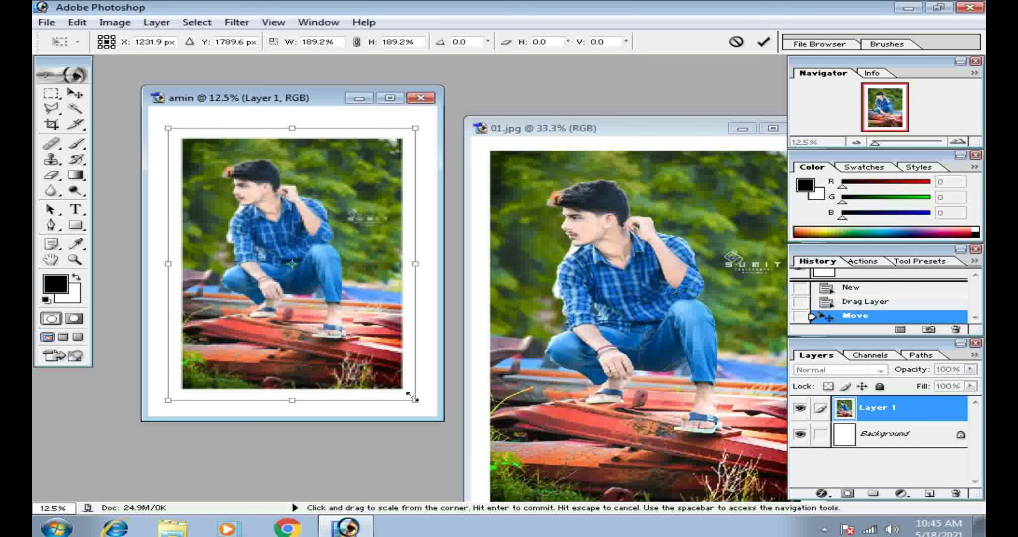
{"action": "key", "text": "Return"}
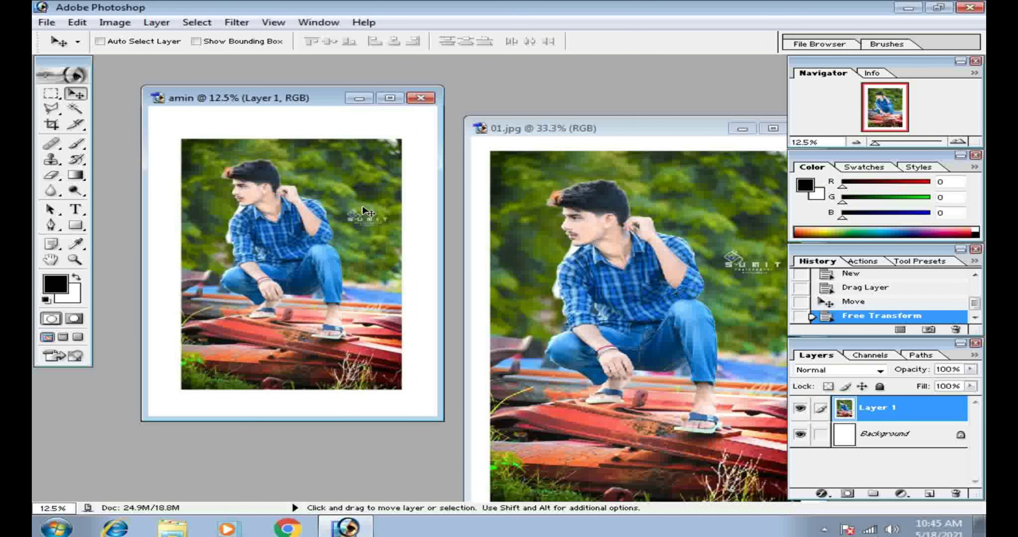
- Maximize the amin document and start a Polygonal Lasso outline from the man's raised rear foot up his knee, arm and face to his hair
{"action": "left_click", "coordinate": [391, 99]}
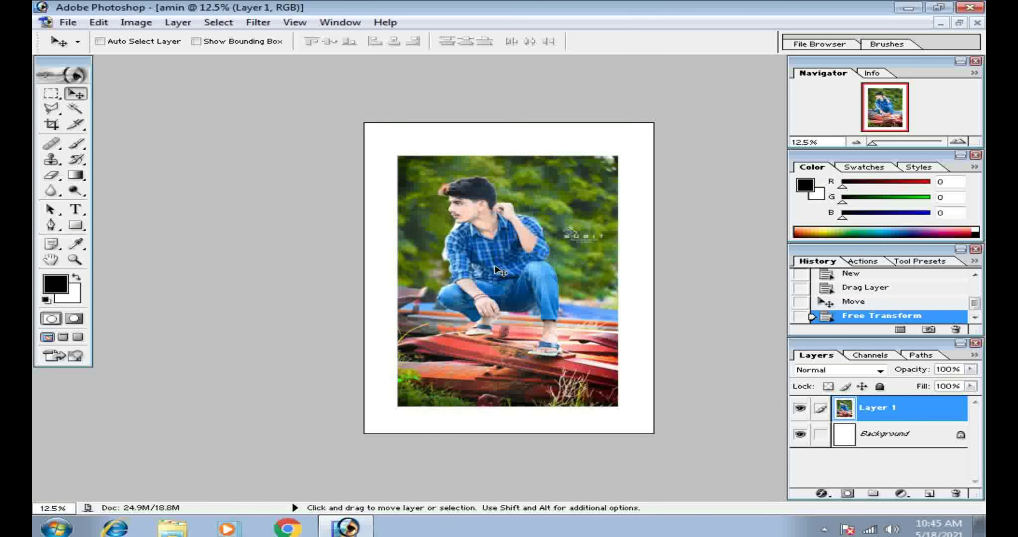
{"action": "key", "text": "ctrl+0"}
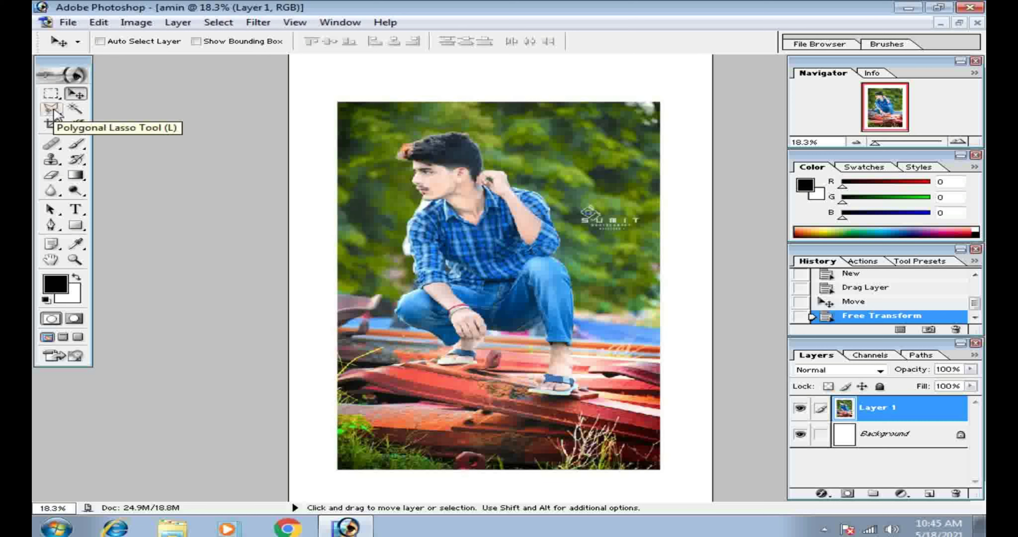
{"action": "left_click", "coordinate": [54, 115]}
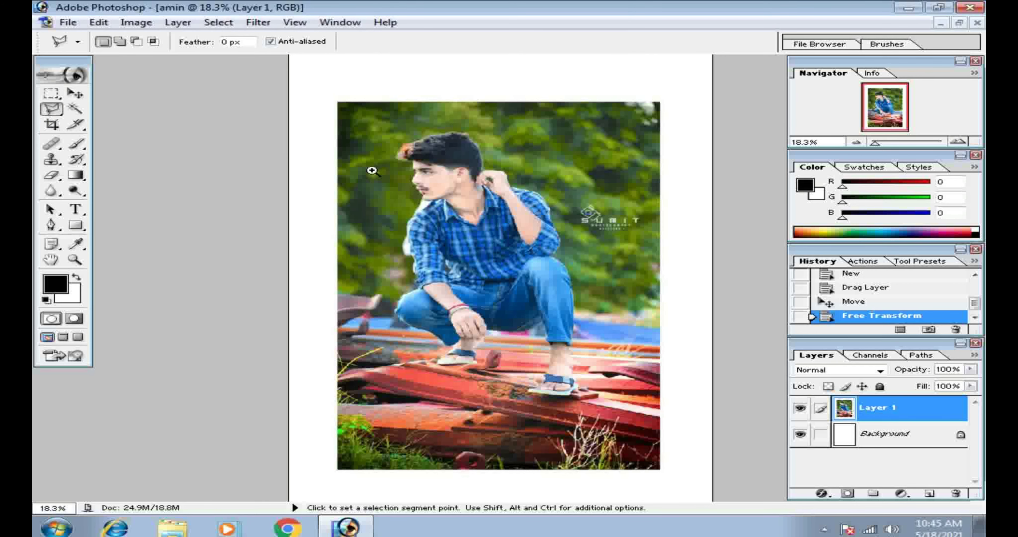
{"action": "key", "text": "ctrl+plus"}
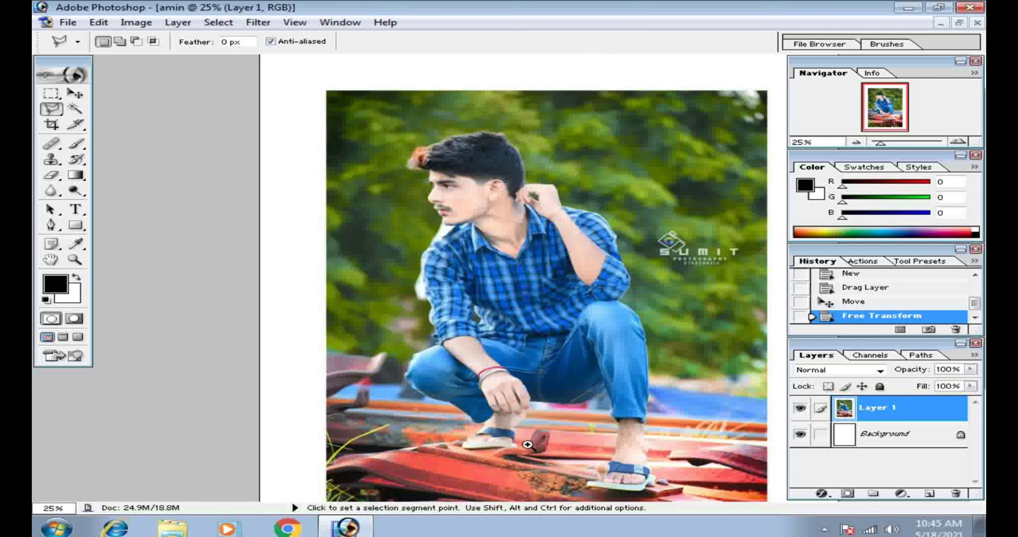
{"action": "left_click", "coordinate": [464, 439]}
{"action": "left_click", "coordinate": [481, 422]}
{"action": "left_click", "coordinate": [408, 379]}
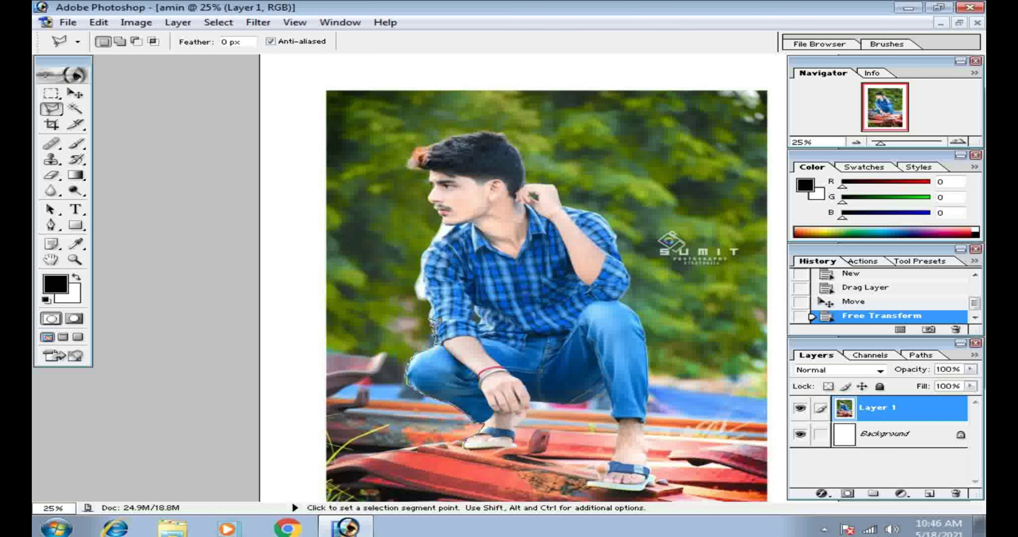
{"action": "left_click", "coordinate": [430, 302]}
{"action": "left_click", "coordinate": [423, 254]}
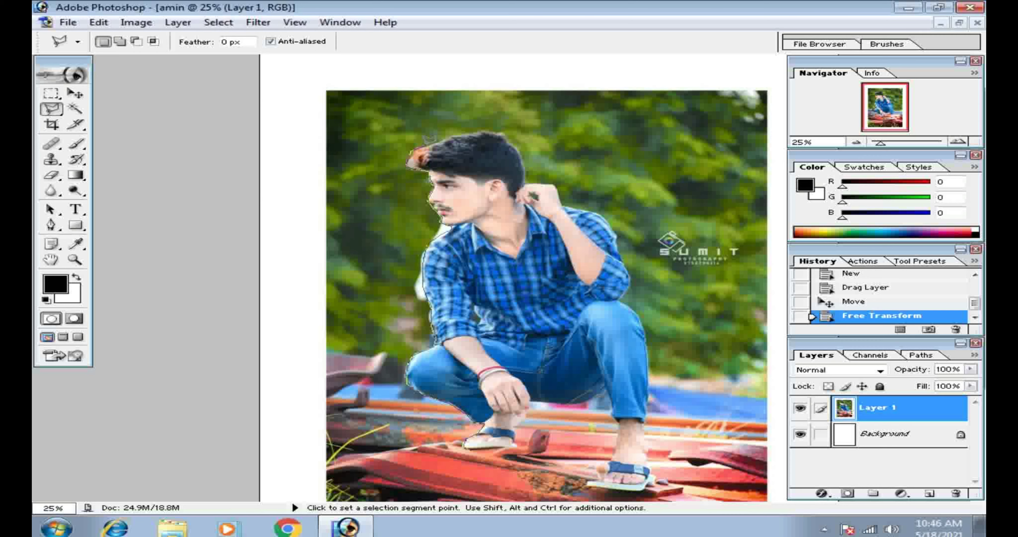
{"action": "left_click", "coordinate": [458, 133]}
{"action": "left_click", "coordinate": [488, 129]}
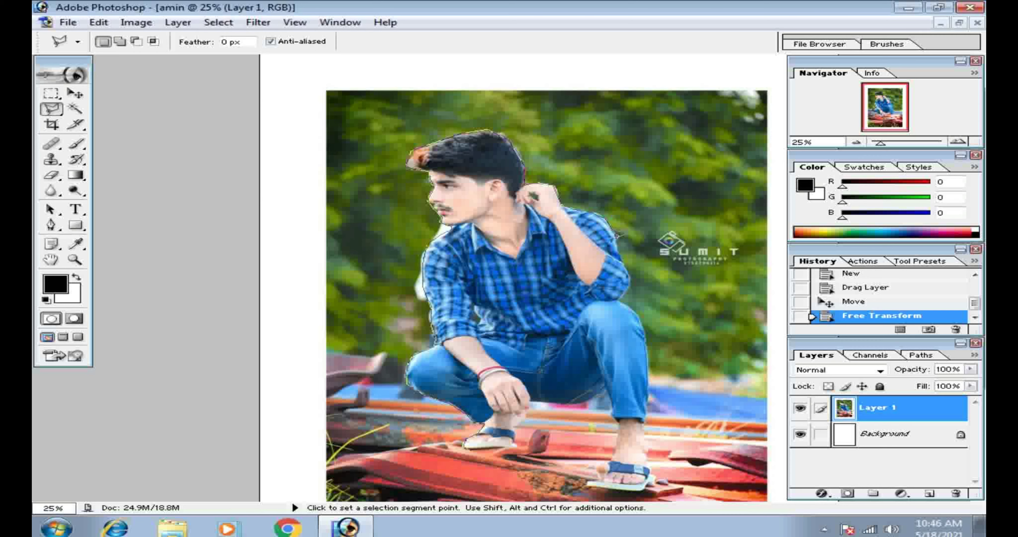
- Continue the lasso outline down his shoulder, outer leg and front sandal, trace under the thighs, and close the selection at the rear foot
{"action": "left_click", "coordinate": [617, 235]}
{"action": "left_click", "coordinate": [647, 337]}
{"action": "left_click", "coordinate": [647, 418]}
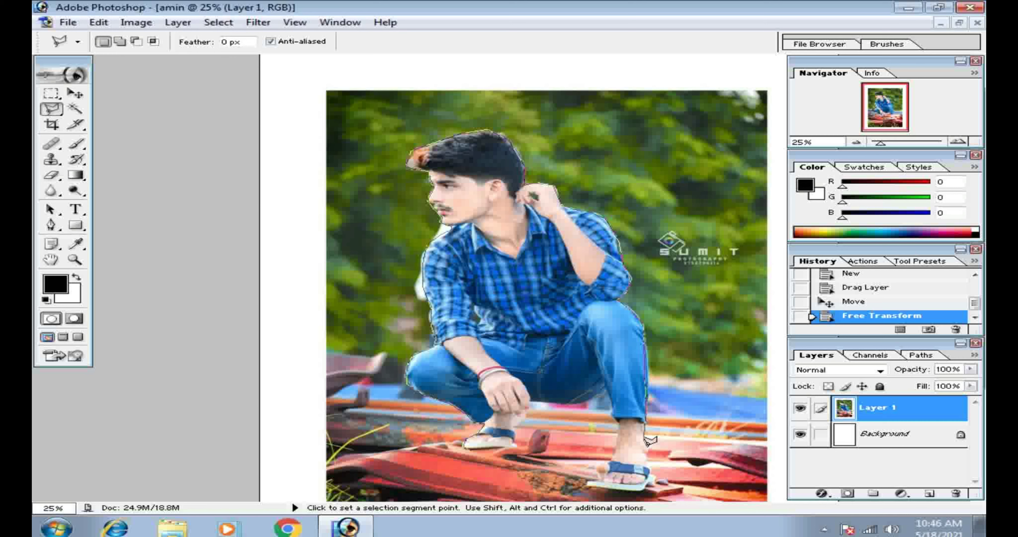
{"action": "left_click", "coordinate": [646, 444]}
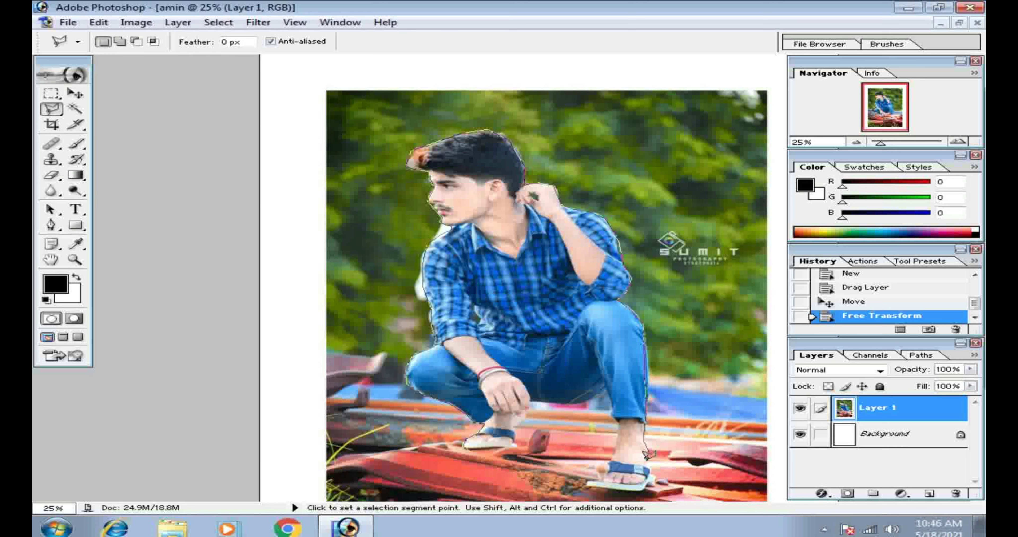
{"action": "left_click", "coordinate": [649, 466]}
{"action": "left_click", "coordinate": [649, 483]}
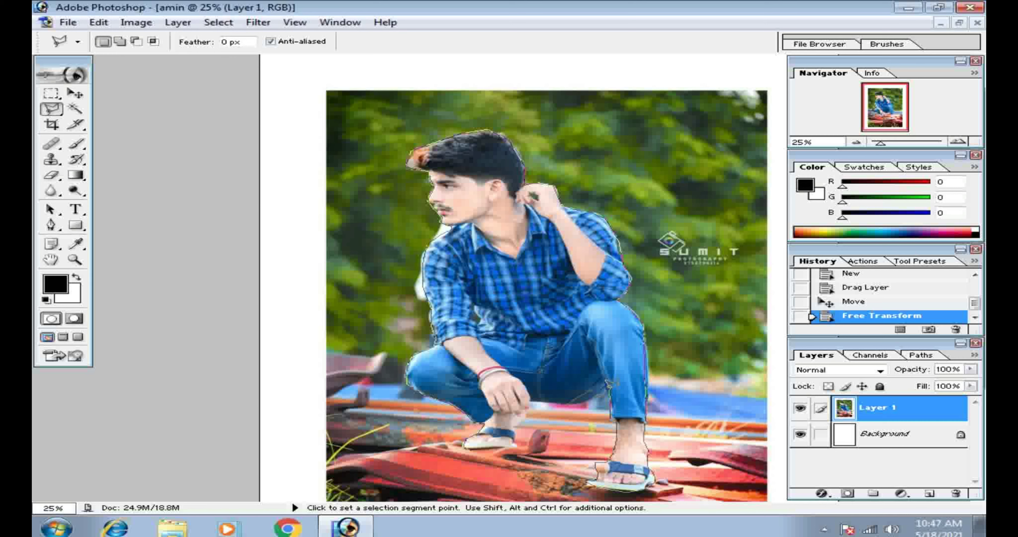
{"action": "left_click", "coordinate": [606, 392]}
{"action": "left_click", "coordinate": [530, 404]}
{"action": "double_click", "coordinate": [467, 445]}
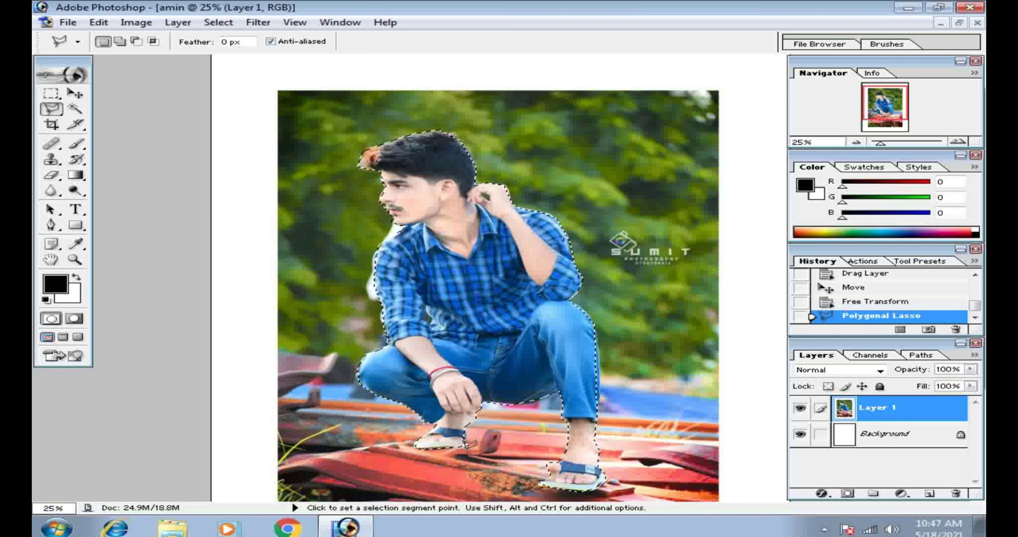
- Copy the selected man, switch to the Move tool, and restore the amin document to a floating window placed mid-workspace
{"action": "key", "text": "ctrl"}
{"action": "left_click", "coordinate": [75, 94]}
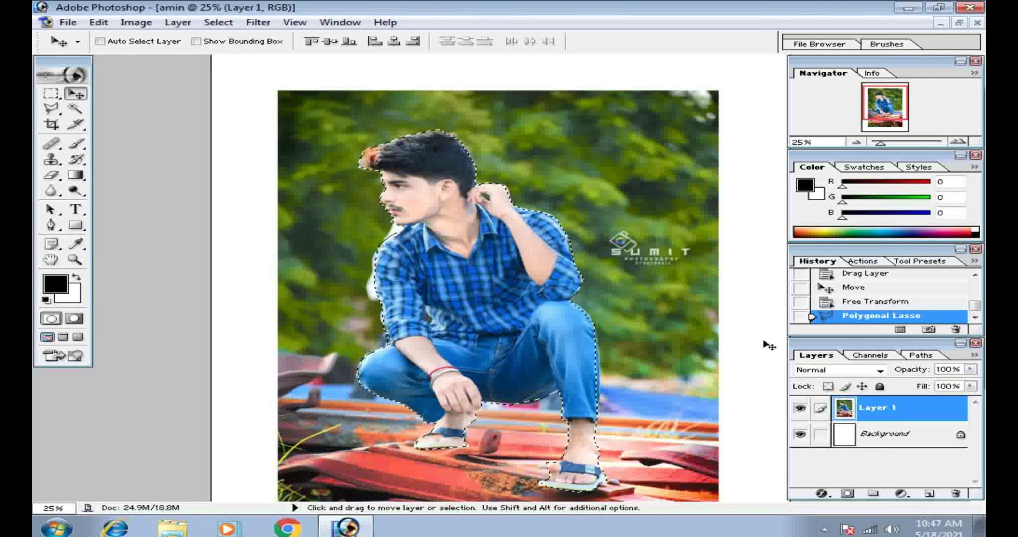
{"action": "left_click", "coordinate": [959, 22]}
{"action": "left_click_drag", "start_coordinate": [289, 89], "coordinate": [437, 67]}
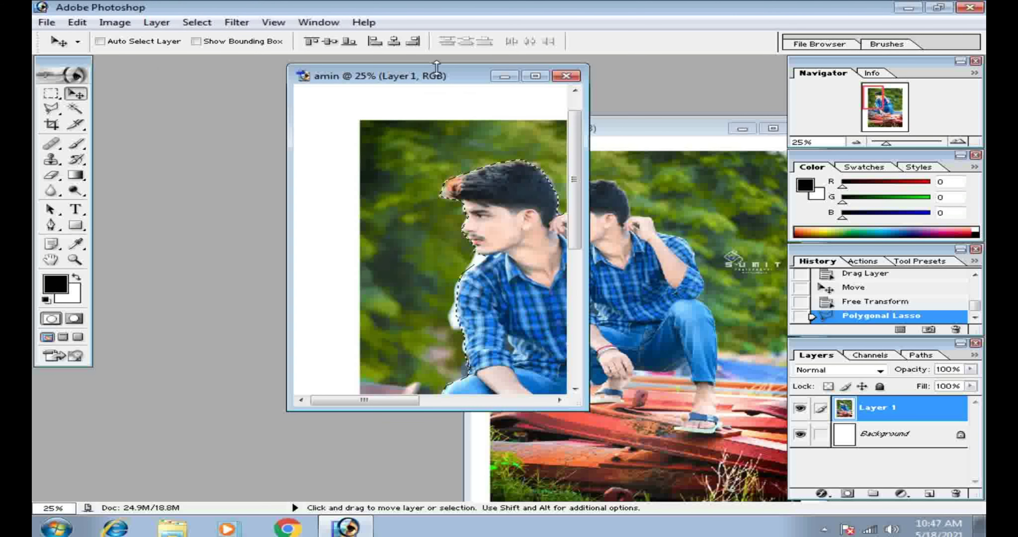
- Create a new A4 document named 01 with width and height in inches, and move its window beside the amin document
{"action": "left_click", "coordinate": [46, 22]}
{"action": "left_click", "coordinate": [97, 38]}
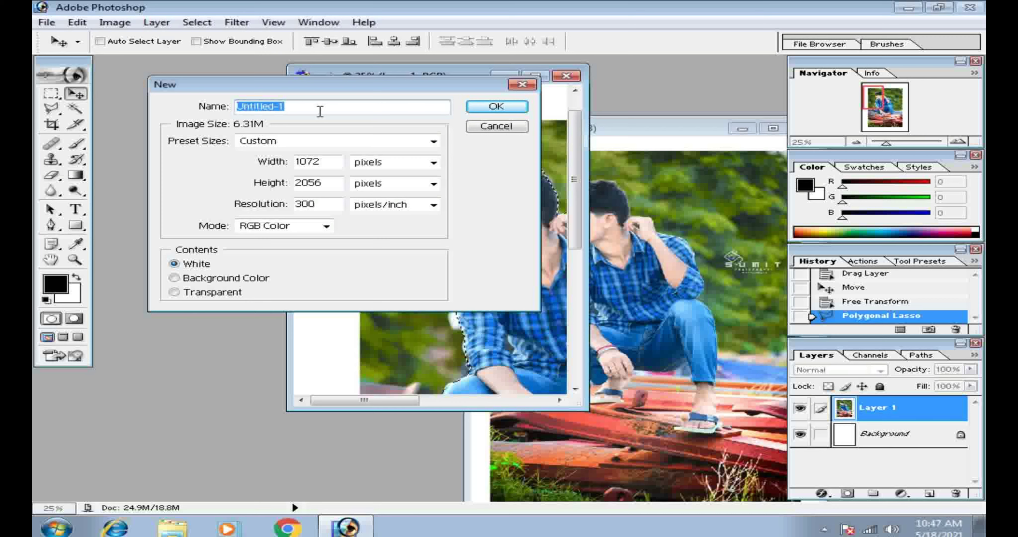
{"action": "type", "text": "01"}
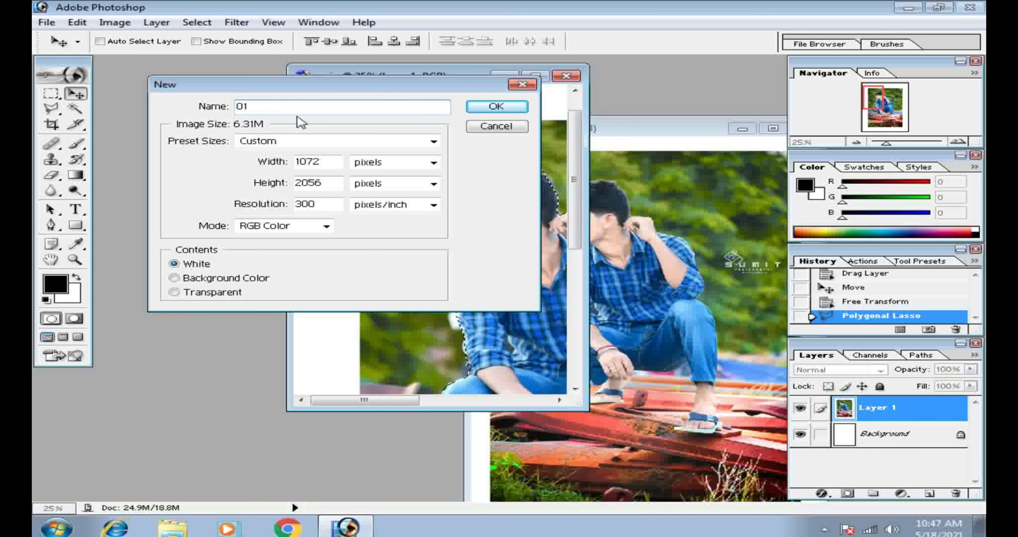
{"action": "left_click", "coordinate": [416, 141]}
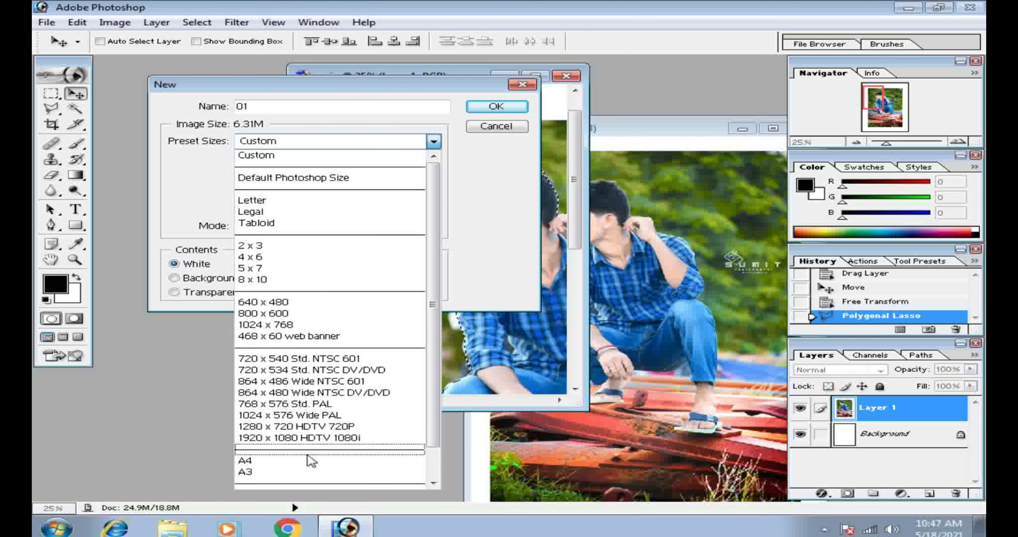
{"action": "left_click", "coordinate": [311, 461]}
{"action": "left_click", "coordinate": [433, 162]}
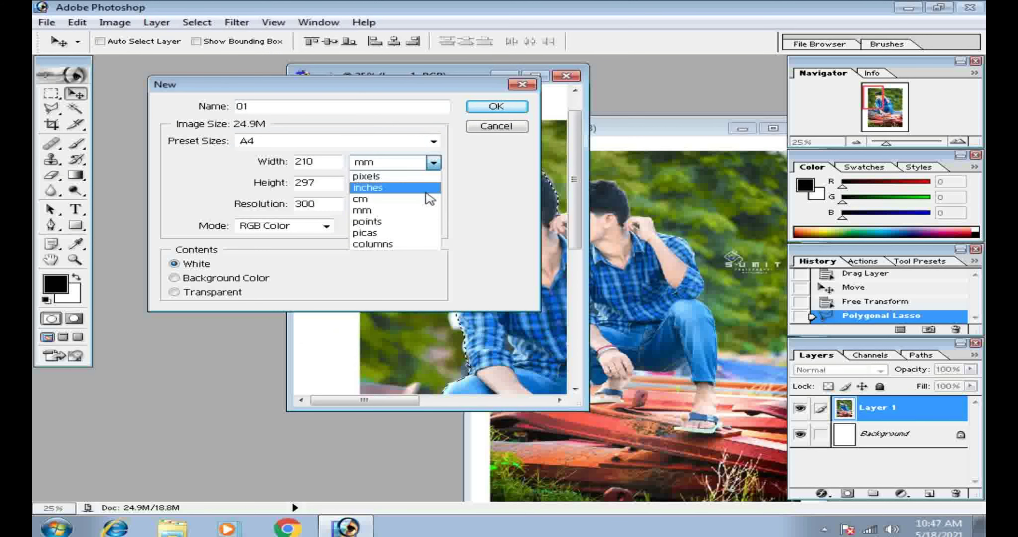
{"action": "left_click", "coordinate": [425, 190]}
{"action": "left_click", "coordinate": [434, 184]}
{"action": "left_click", "coordinate": [413, 208]}
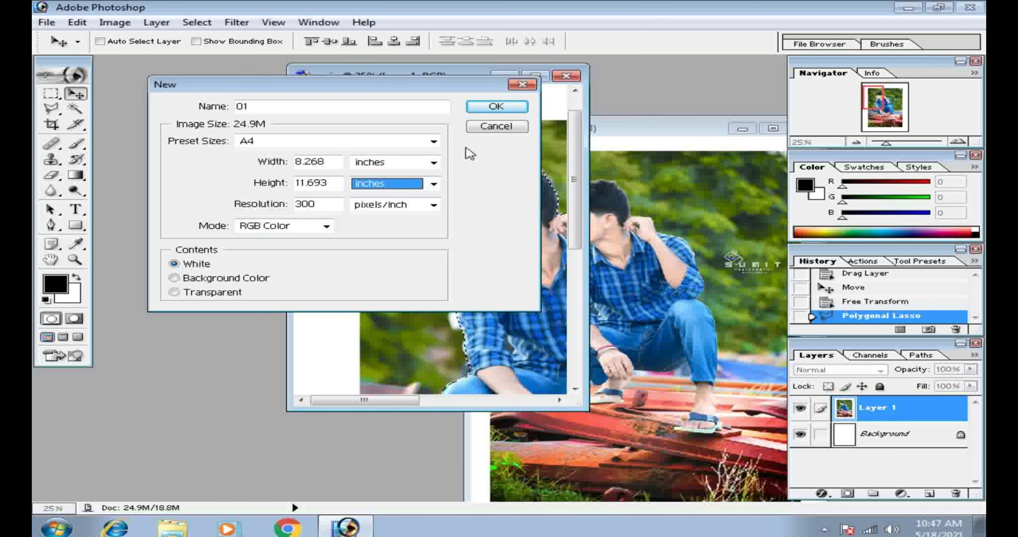
{"action": "left_click", "coordinate": [496, 106]}
{"action": "left_click_drag", "start_coordinate": [291, 81], "coordinate": [224, 118]}
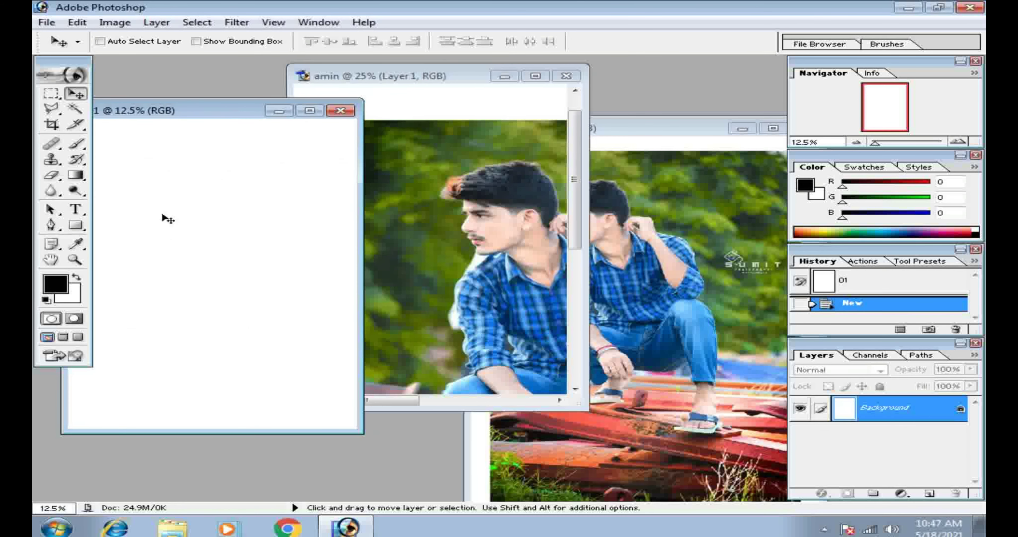
- Paste the cut-out man into document 01 and enlarge him proportionally to about 142% with Free Transform, centred on the page
{"action": "key", "text": "ctrl+v"}
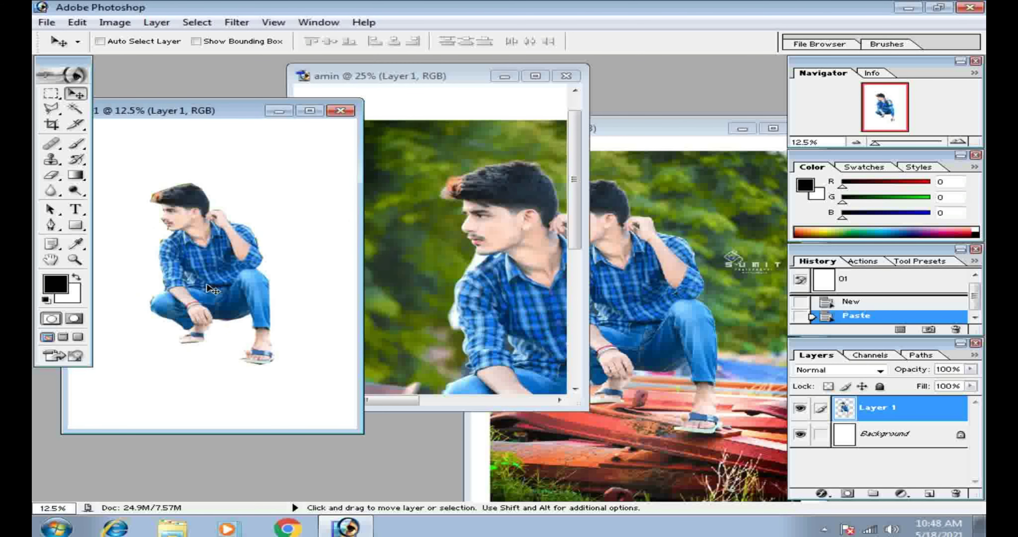
{"action": "left_click_drag", "start_coordinate": [235, 113], "coordinate": [414, 91]}
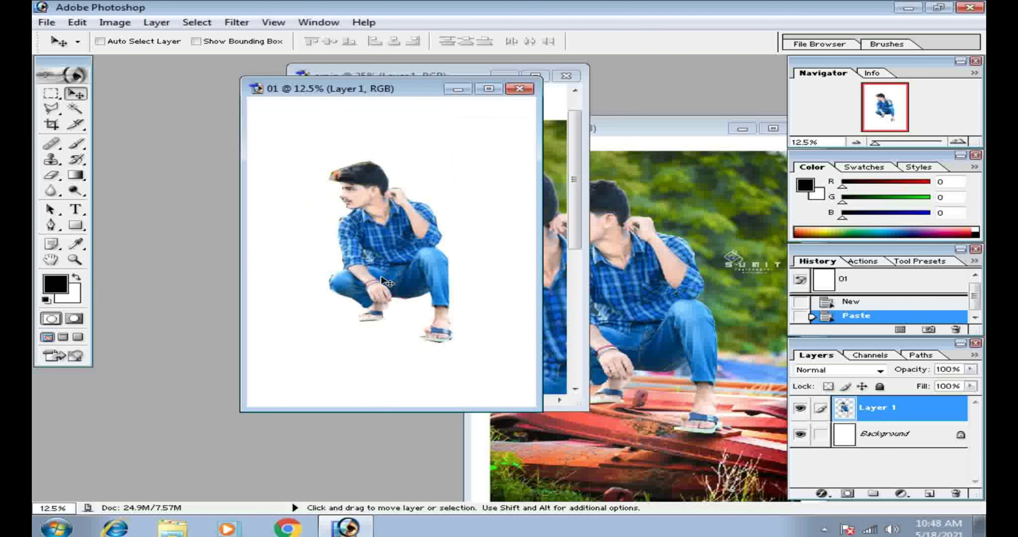
{"action": "key", "text": "ctrl+t"}
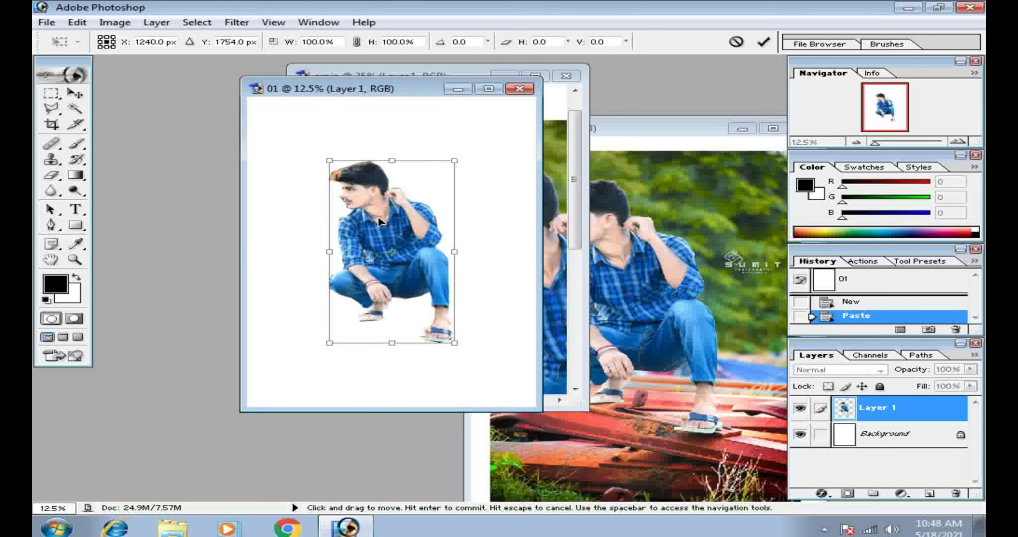
{"action": "mouse_move", "coordinate": [326, 157]}
{"action": "left_mouse_down"}
{"action": "mouse_move", "coordinate": [308, 154]}
{"action": "mouse_move", "coordinate": [317, 144]}
{"action": "left_mouse_up"}
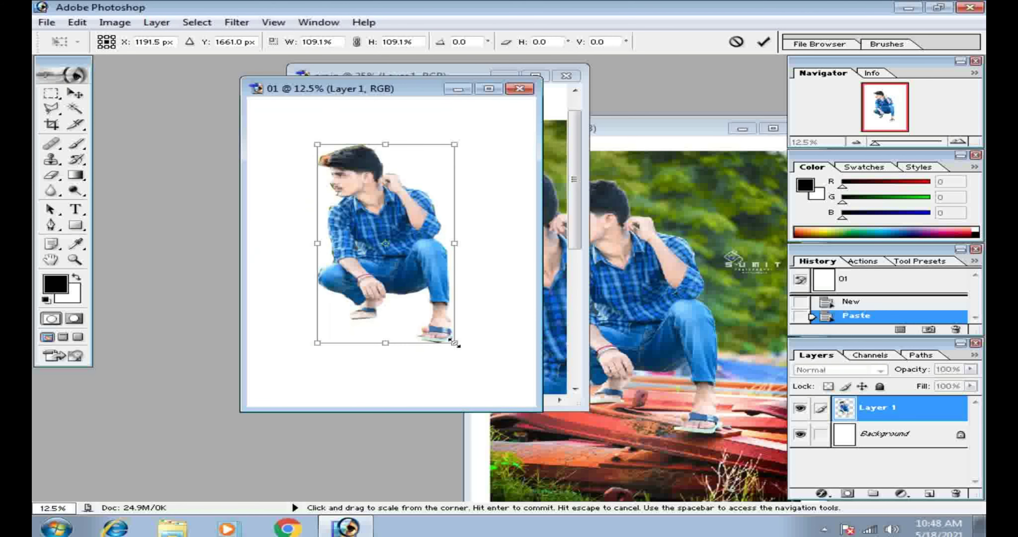
{"action": "left_click_drag", "start_coordinate": [454, 343], "coordinate": [480, 381]}
{"action": "left_click_drag", "start_coordinate": [316, 144], "coordinate": [302, 121]}
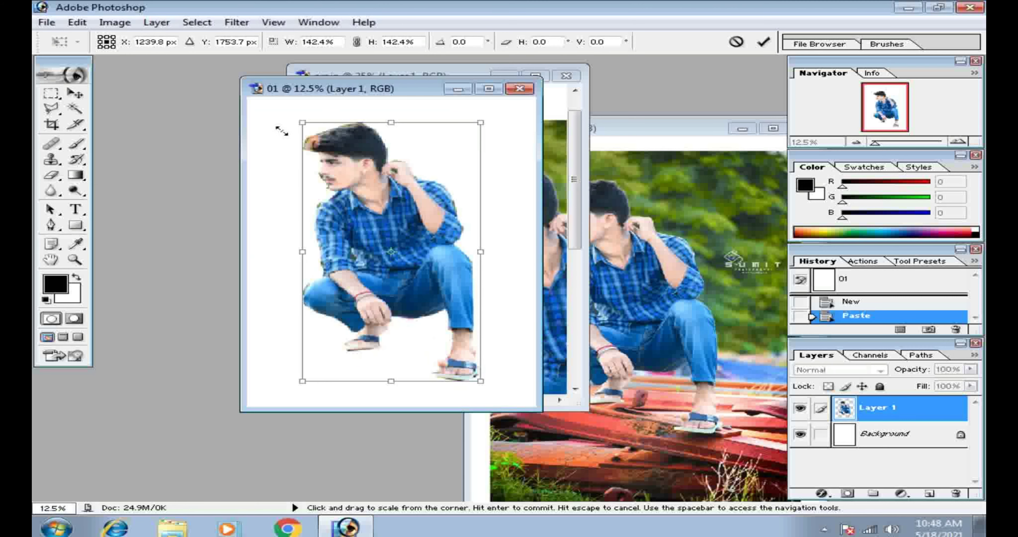
{"action": "key", "text": "Return"}
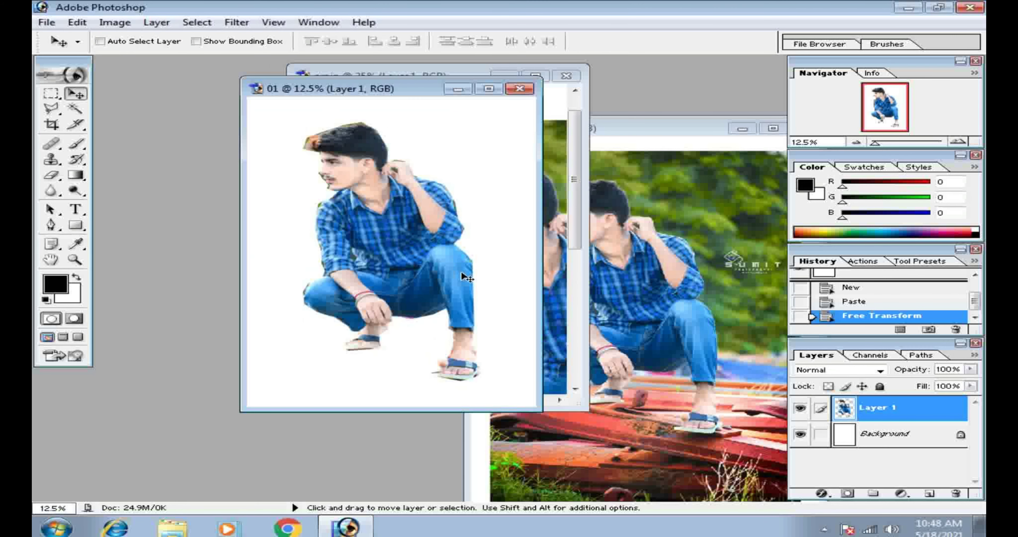